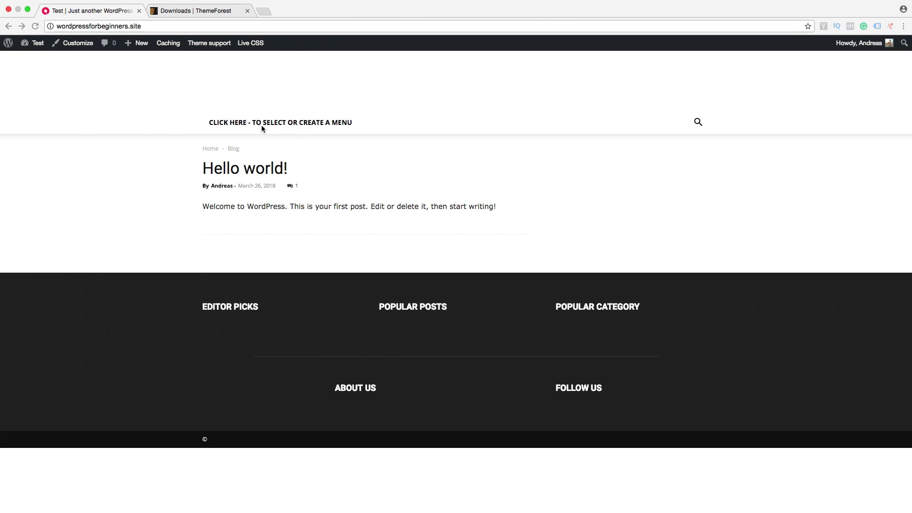
Step: Go from the site to the Dashboard and open the All Pages list
left_click(30, 46)
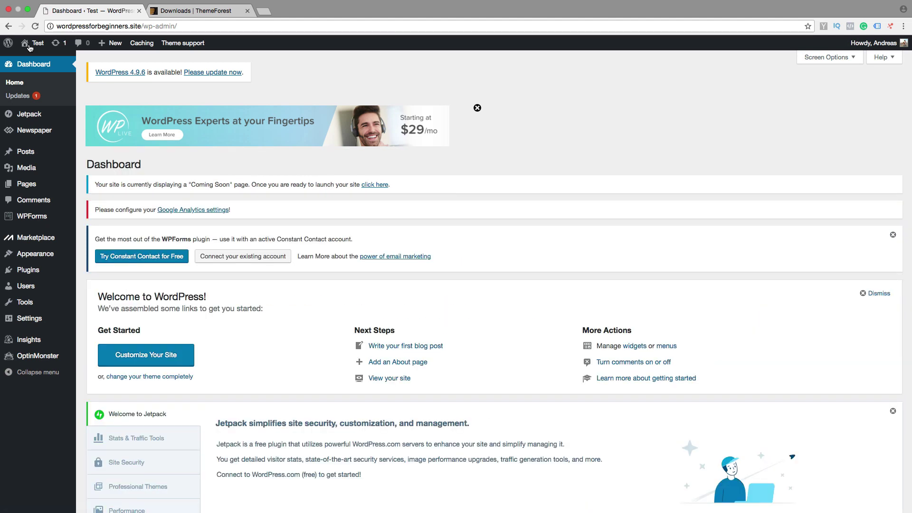
mouse_move(32, 49)
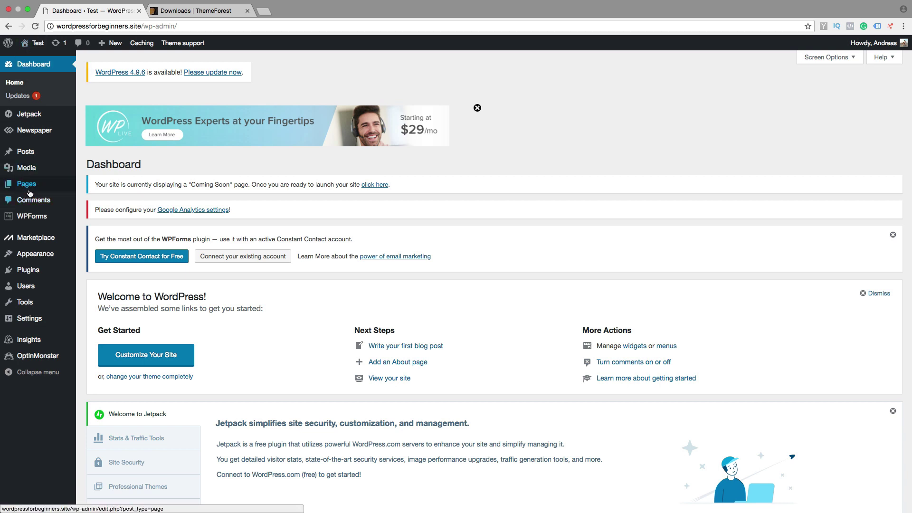
mouse_move(29, 193)
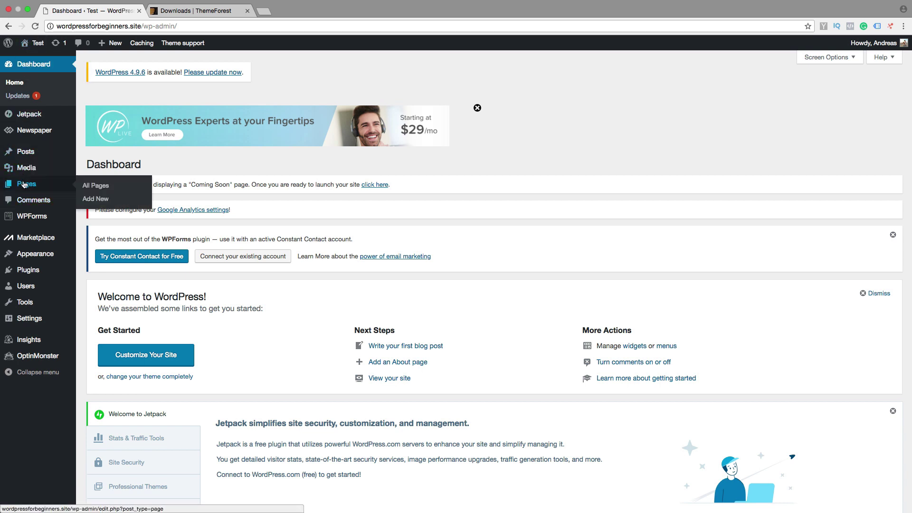
left_click(98, 188)
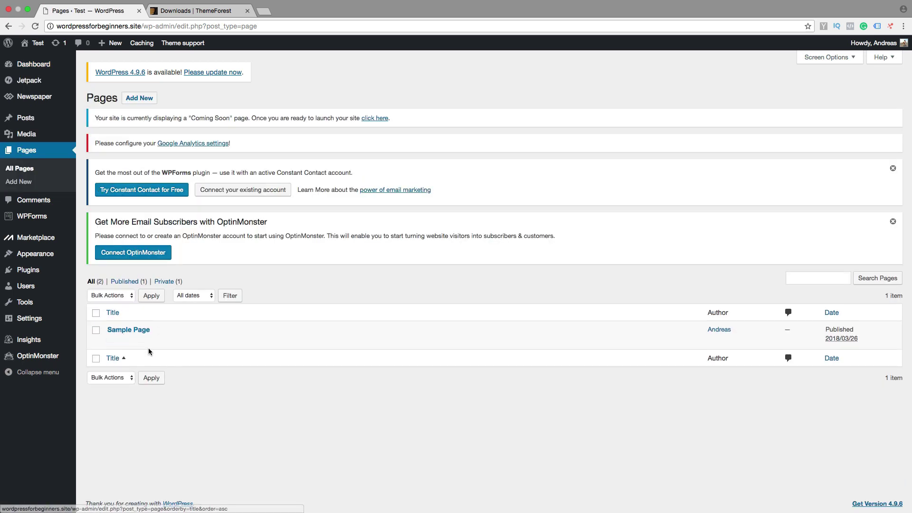
Step: Trash the Sample Page, permanently delete it from the Trash, and return to All pages
mouse_move(149, 342)
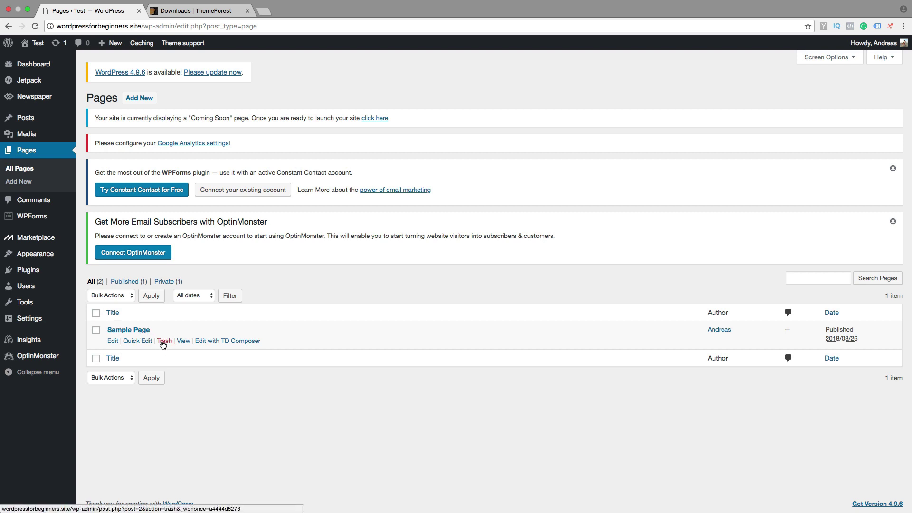
left_click(165, 342)
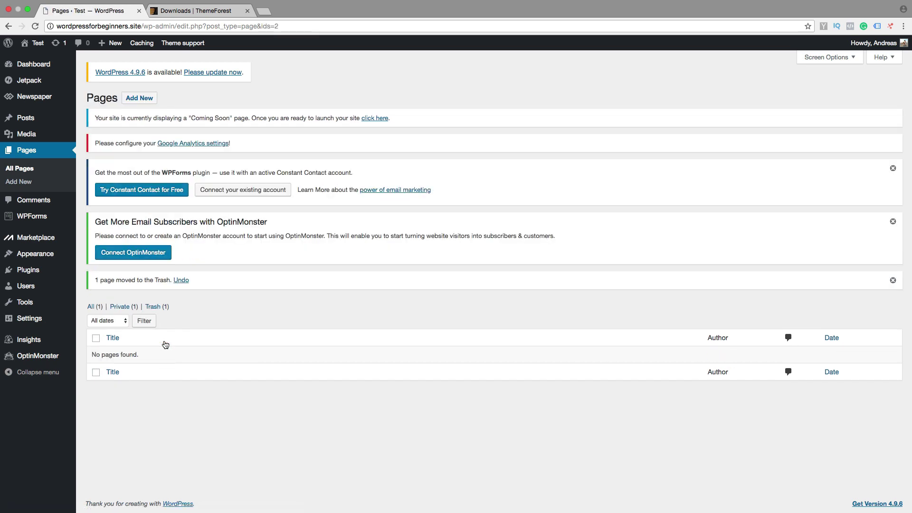
left_click(152, 307)
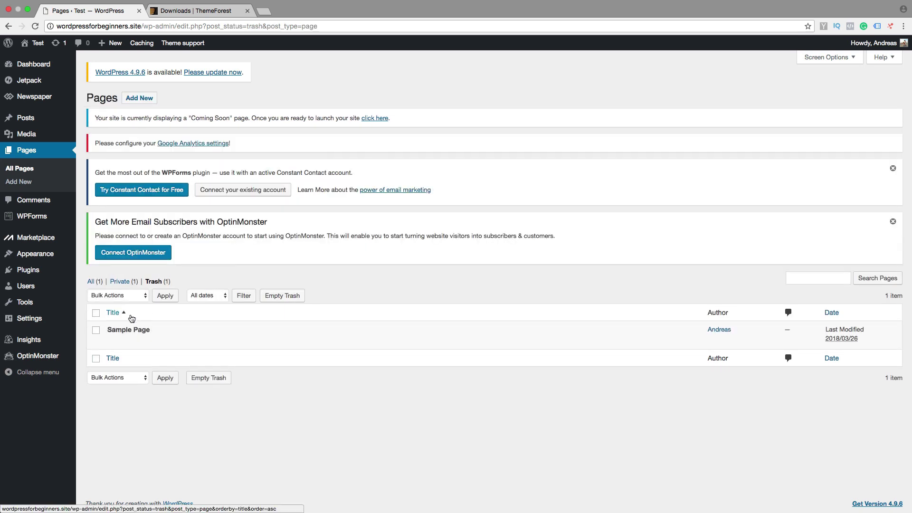
mouse_move(97, 335)
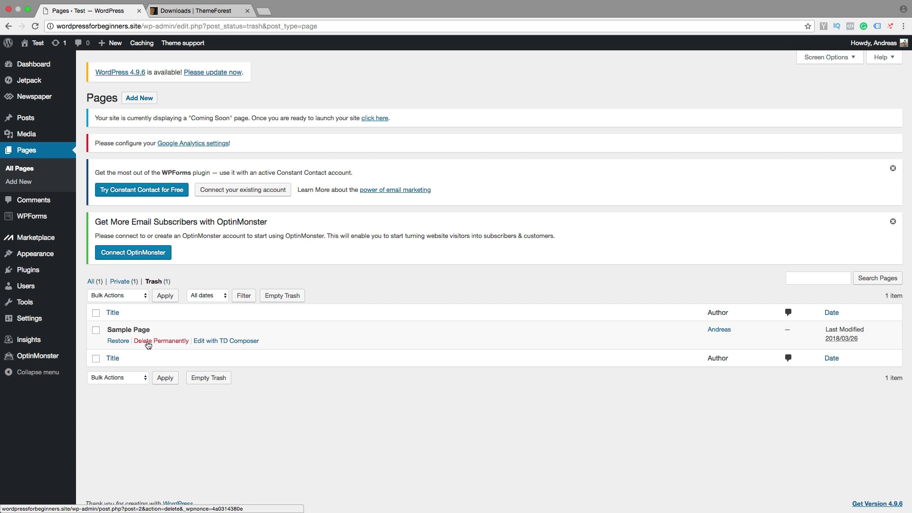
left_click(167, 342)
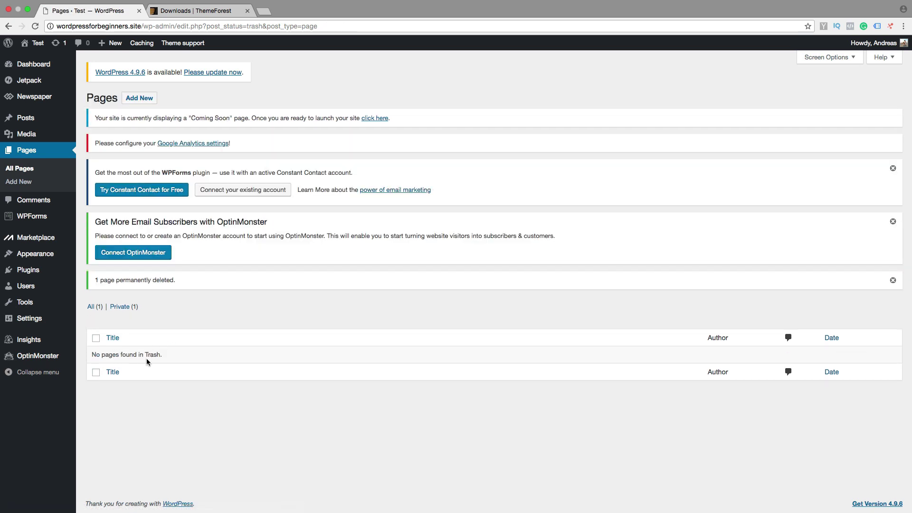
left_click(93, 309)
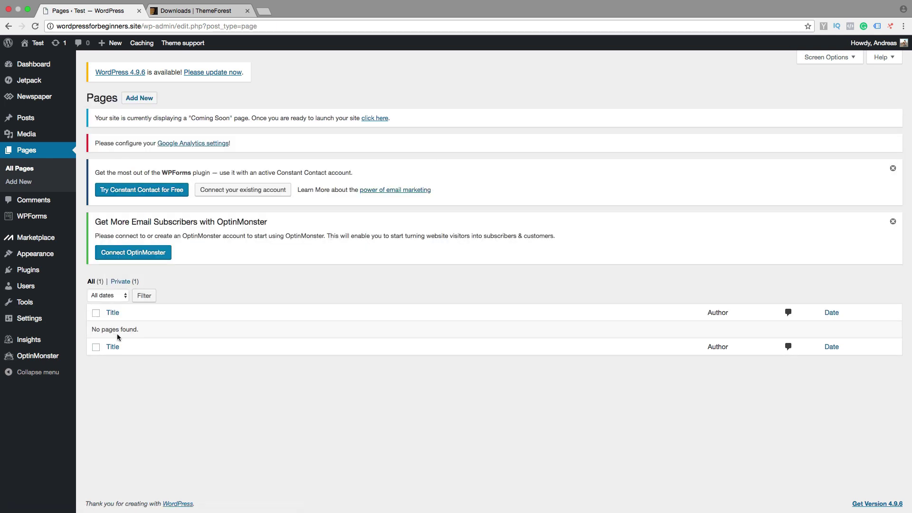
Step: Create and publish a new page titled 'Home'
left_click(142, 101)
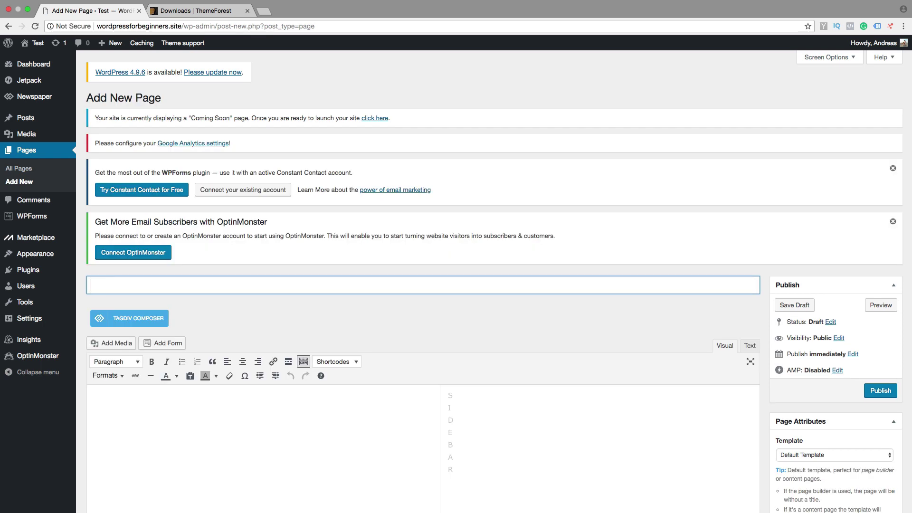
type("Home")
left_click(879, 393)
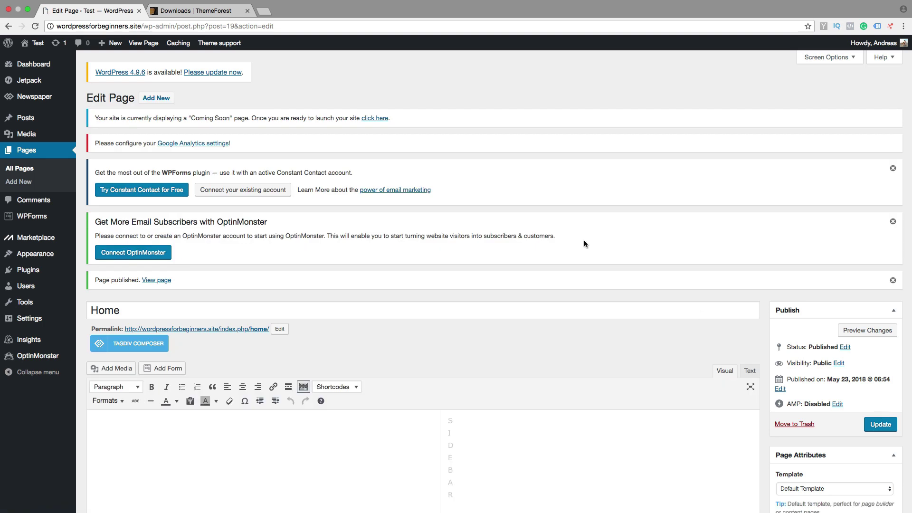
Step: Create and publish a second page titled 'Blog'
left_click(156, 100)
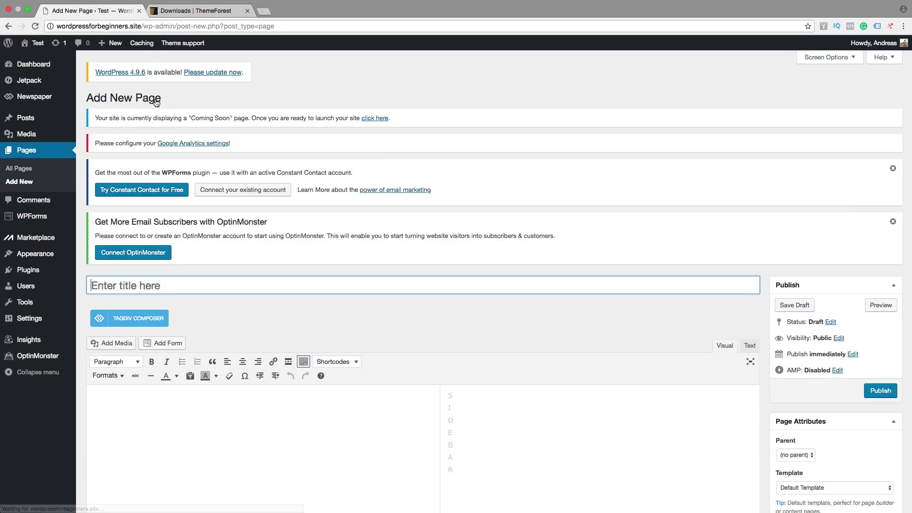
left_click(159, 287)
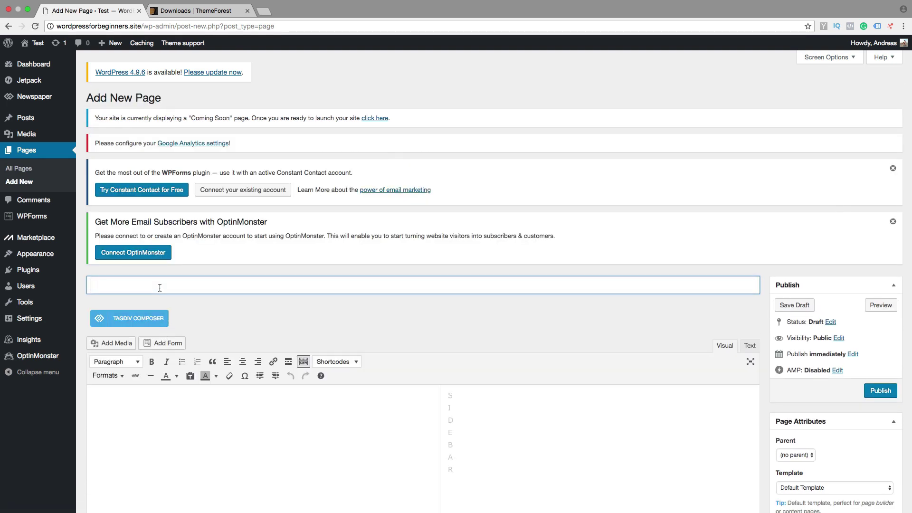
type("Blog")
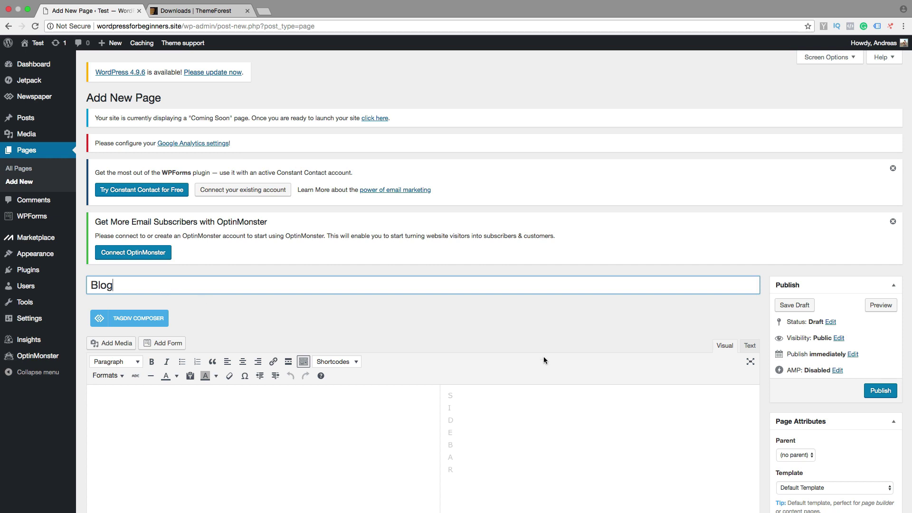
left_click(877, 392)
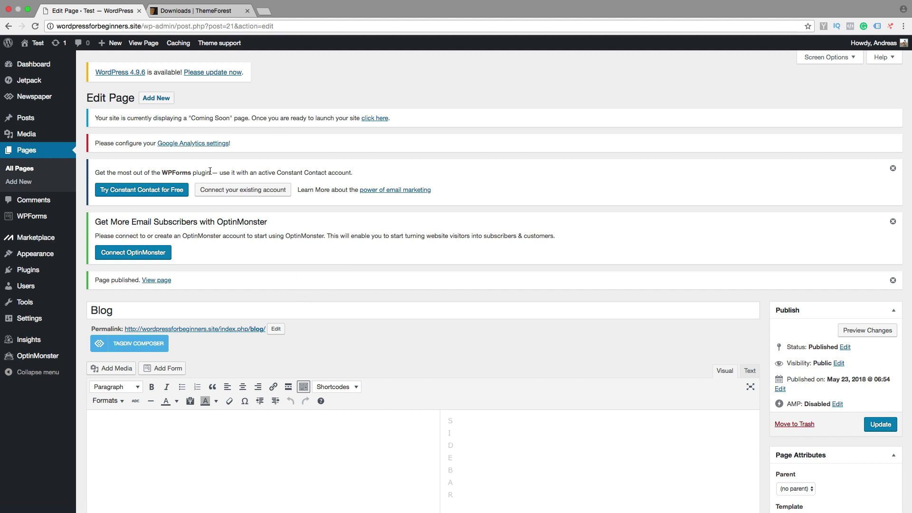
left_click(157, 101)
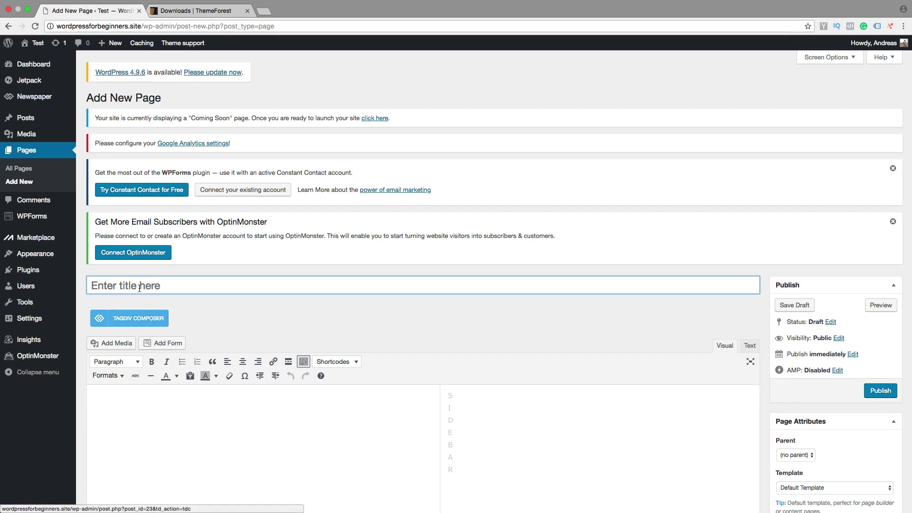
Step: Title the new page 'Contact' and publish it
left_click(139, 286)
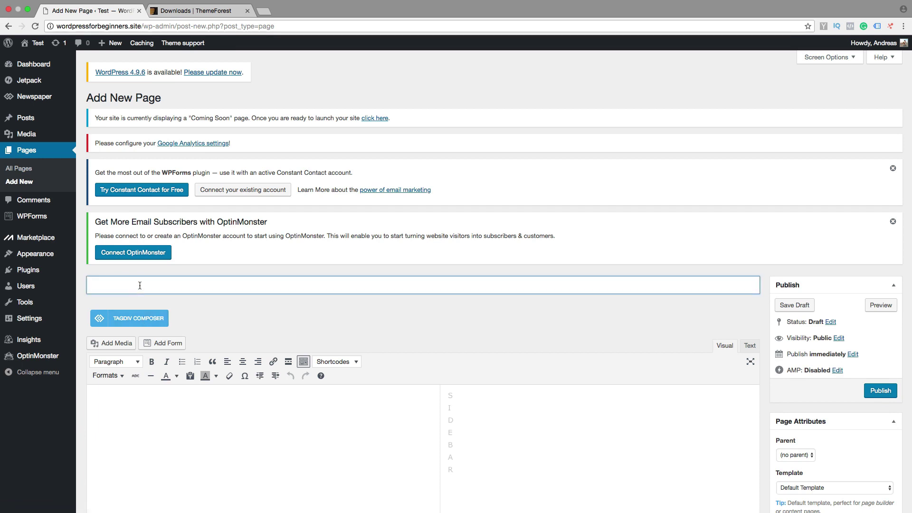
type("Contact")
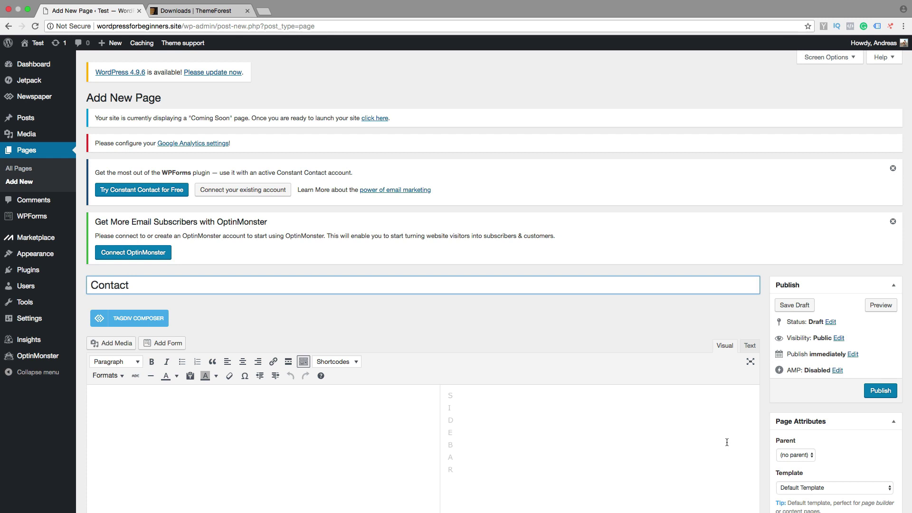
left_click(882, 393)
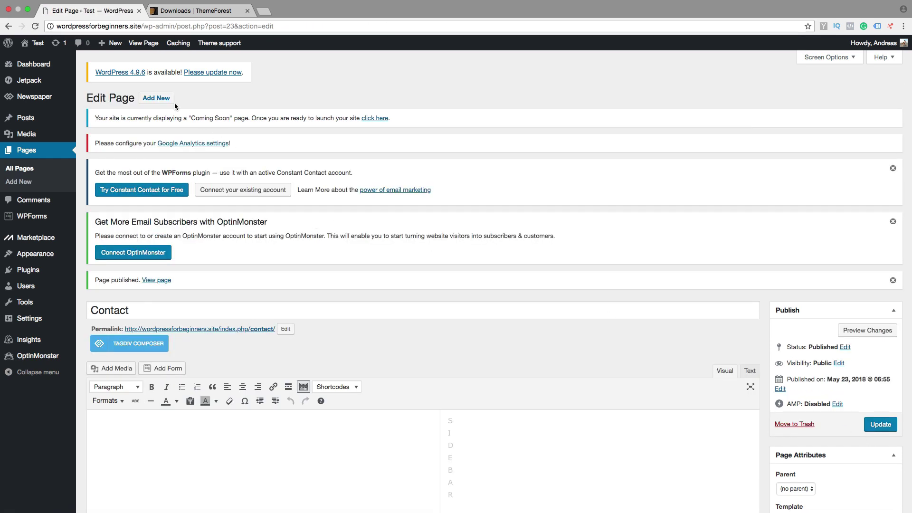
Step: Create and publish another page titled 'About us'
left_click(155, 100)
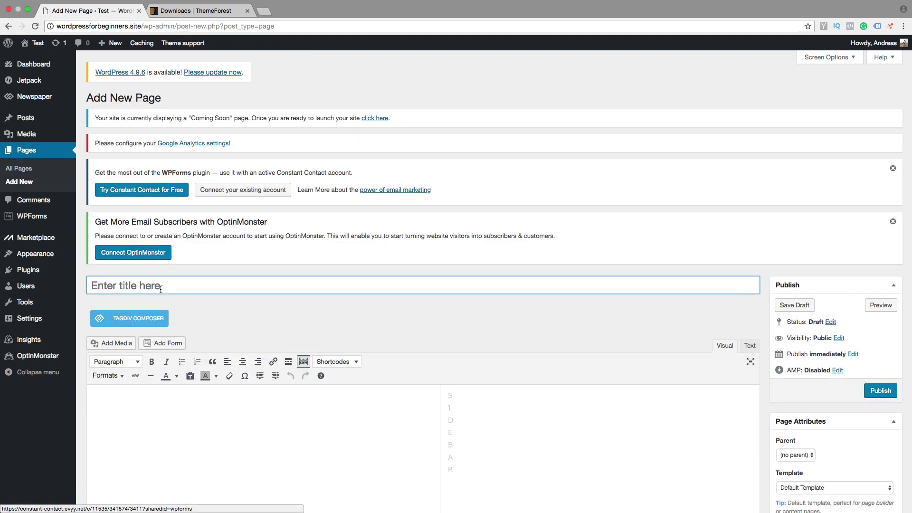
left_click(161, 290)
type("About ")
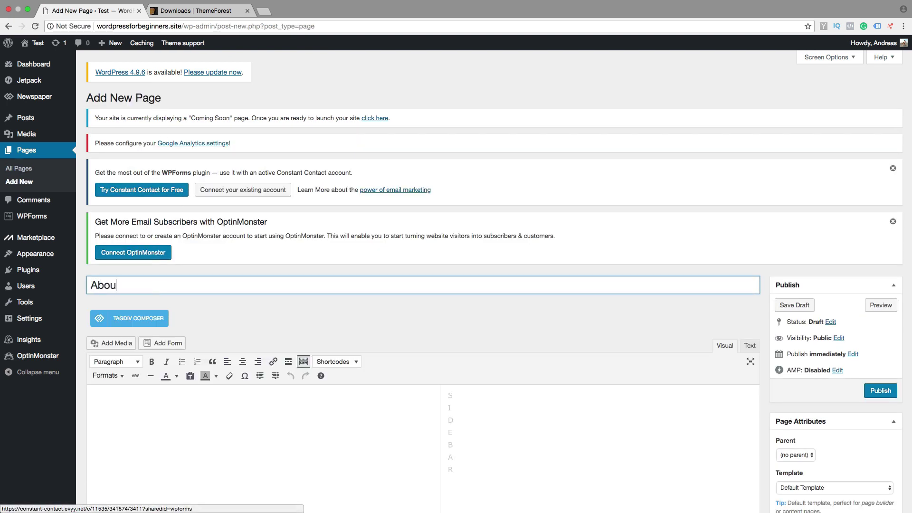
type("us")
scroll(311, 442, "down", 5)
scroll(259, 255, "up", 5)
left_click(874, 394)
scroll(865, 403, "down", 3)
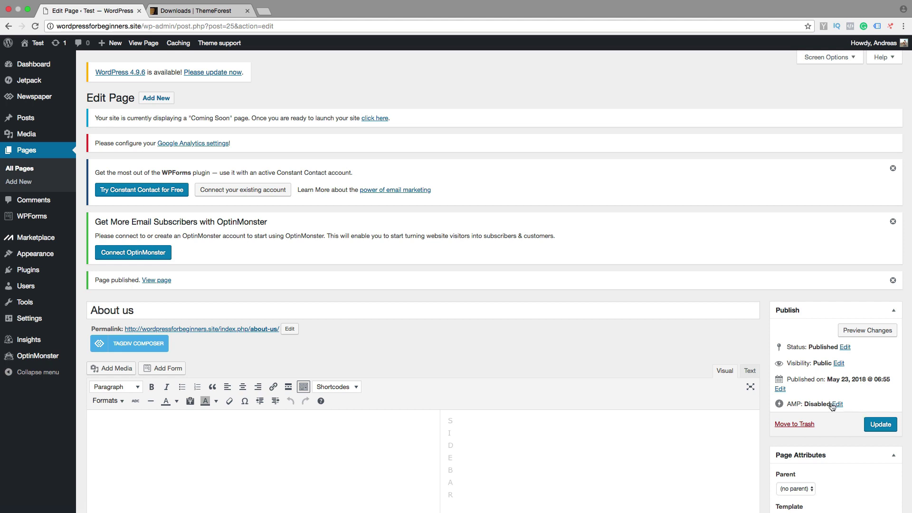
Step: Under Appearance > Menus, create a new menu named 'Main Menu'
mouse_move(36, 254)
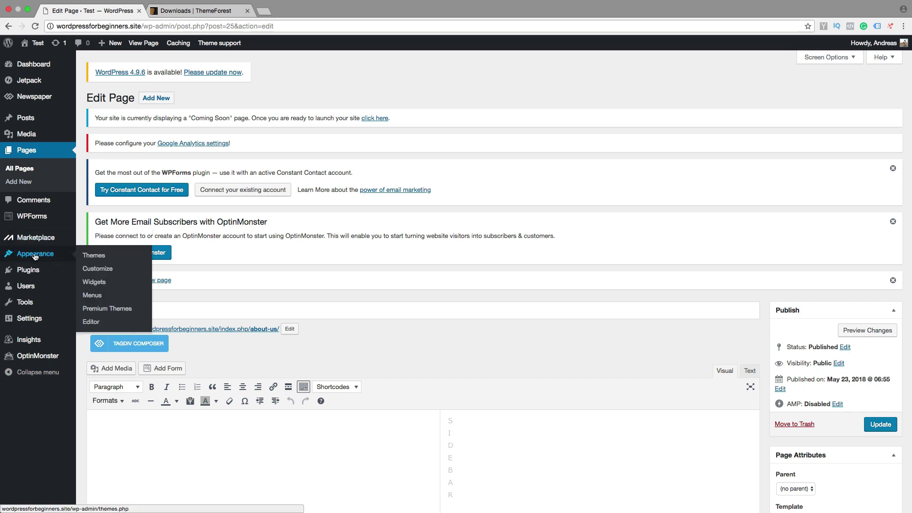
left_click(93, 295)
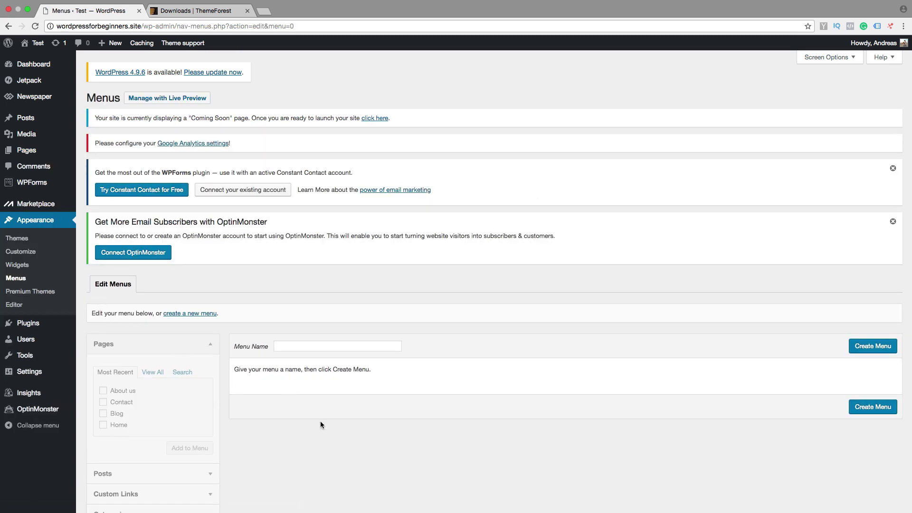
left_click(314, 348)
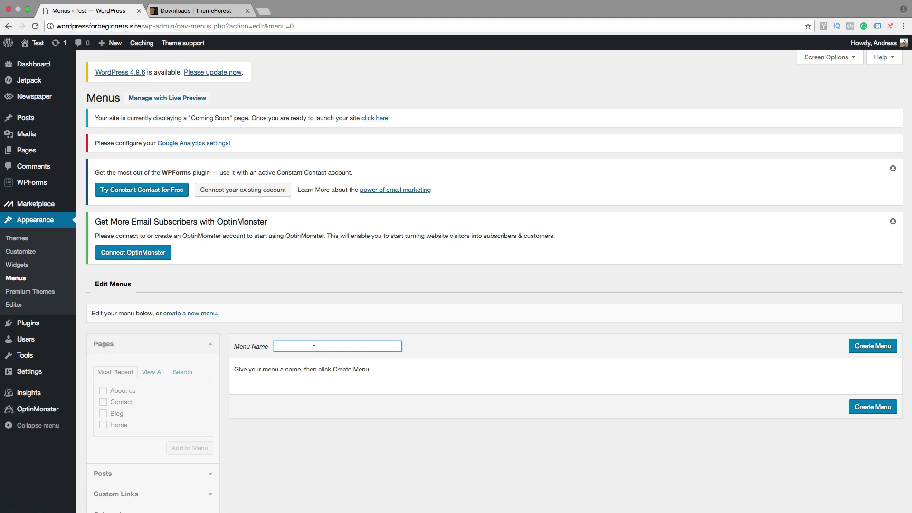
type("Main Menu")
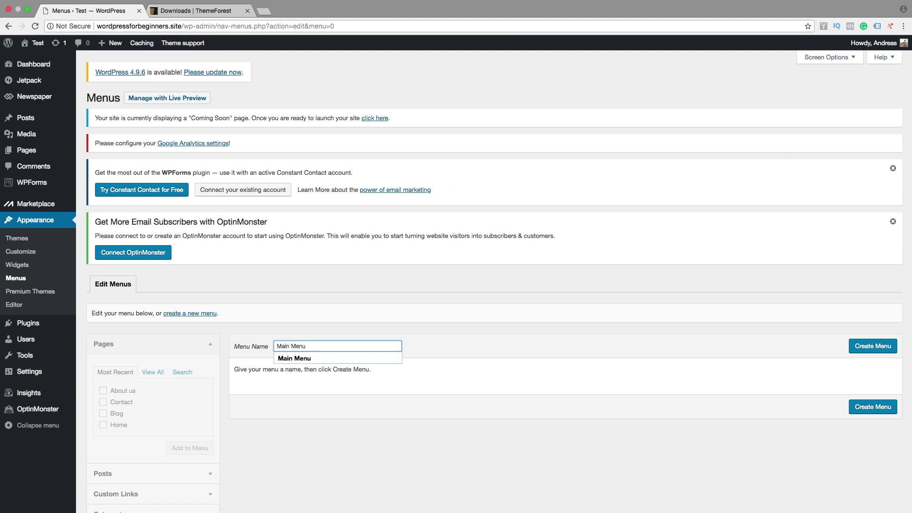
left_click(308, 362)
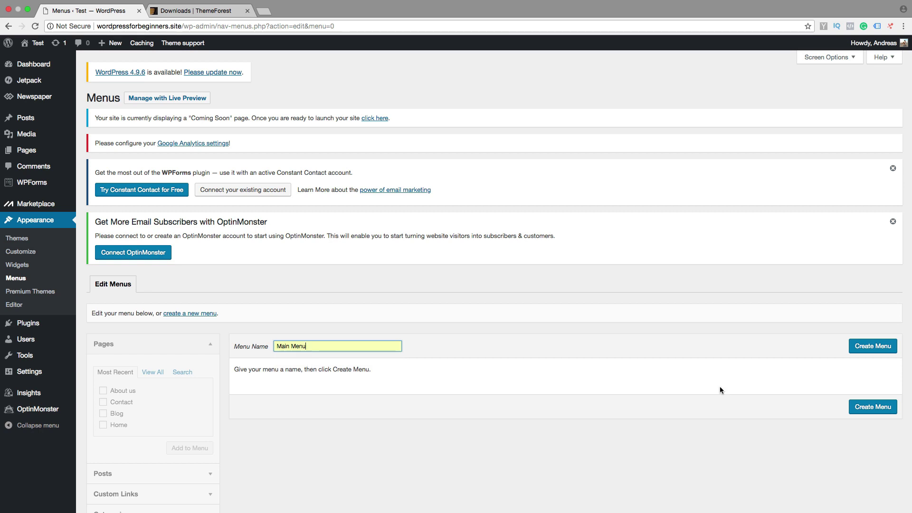
left_click(864, 409)
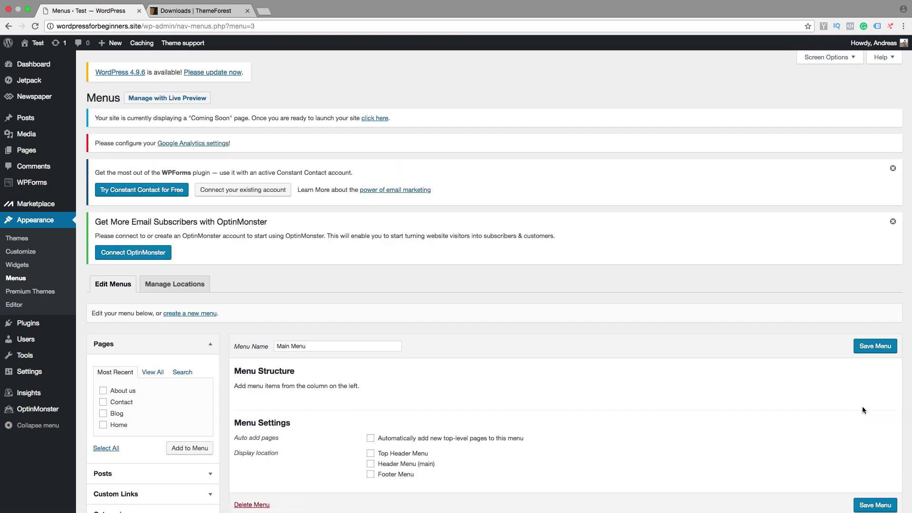
Step: Assign Main Menu to Header Menu (main) and add the About us, Contact, Blog and Home pages
scroll(859, 406, "down", 1)
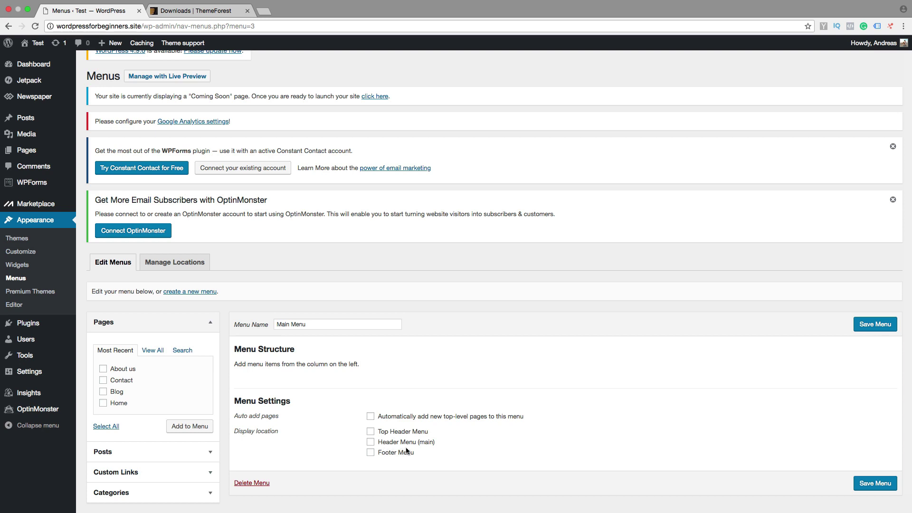
left_click(371, 443)
scroll(157, 335, "down", 1)
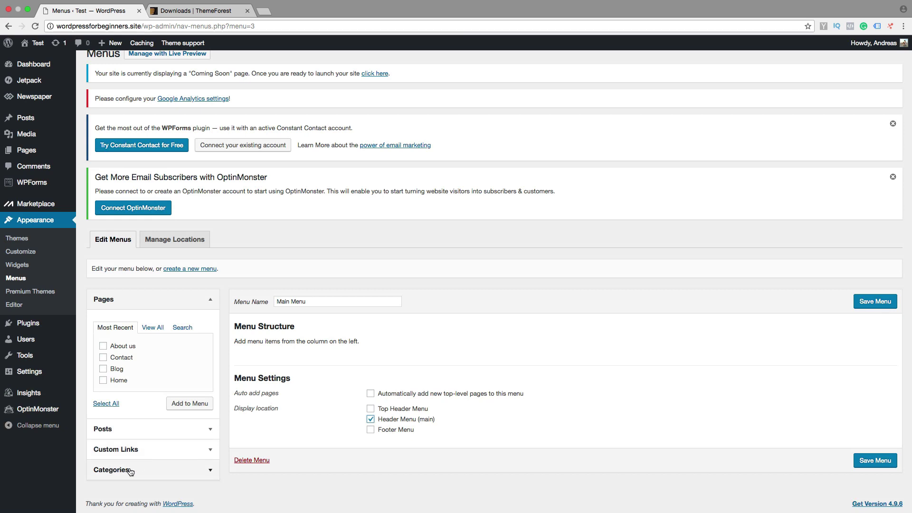
left_click(103, 347)
left_click(104, 358)
left_click(103, 369)
left_click(104, 381)
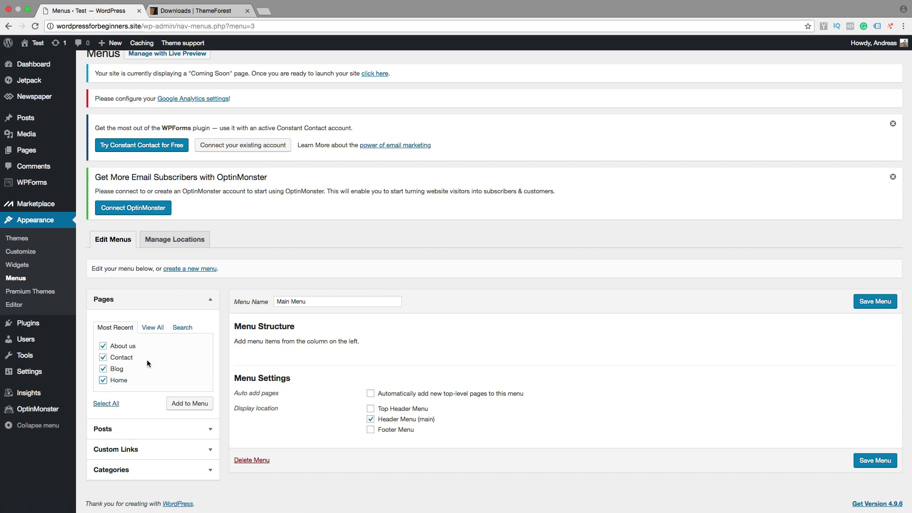
left_click(185, 408)
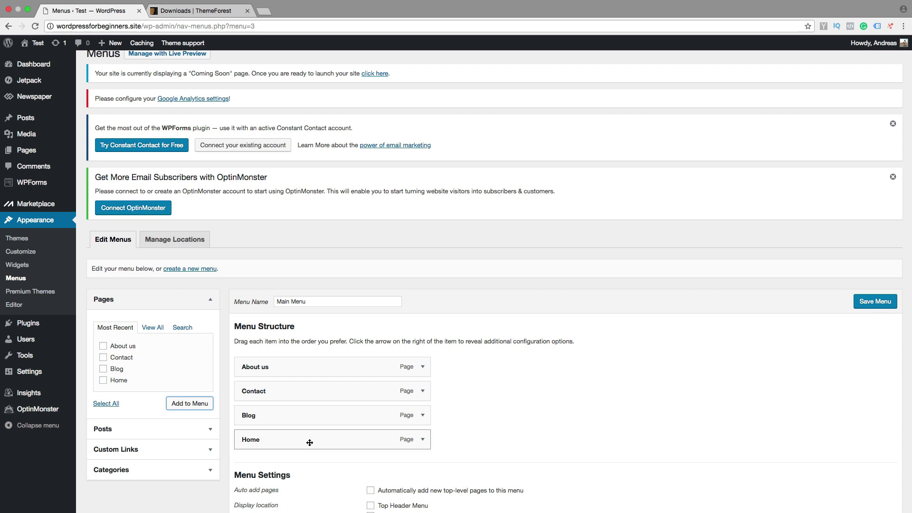
Step: Drag the menu items into the order Home, Blog, About us, Contact, keeping Blog top-level
left_click_drag(310, 443, 307, 377)
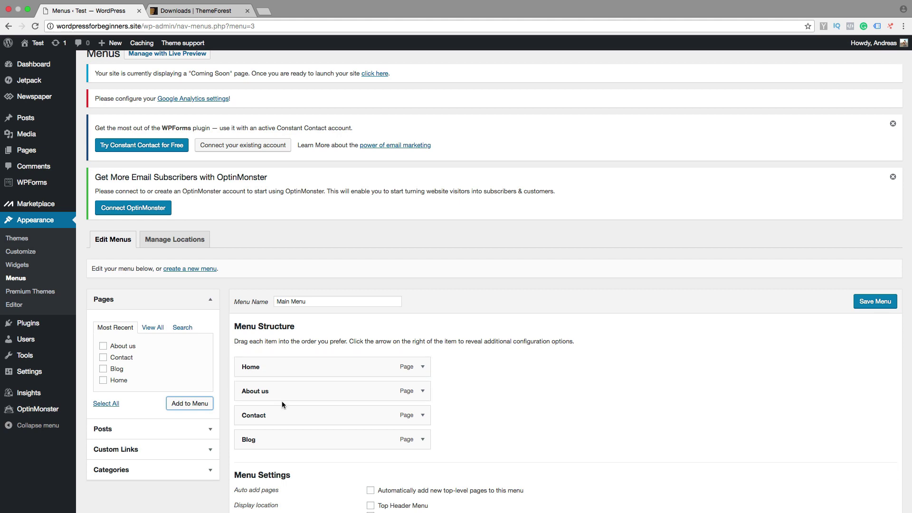
left_click_drag(279, 436, 280, 401)
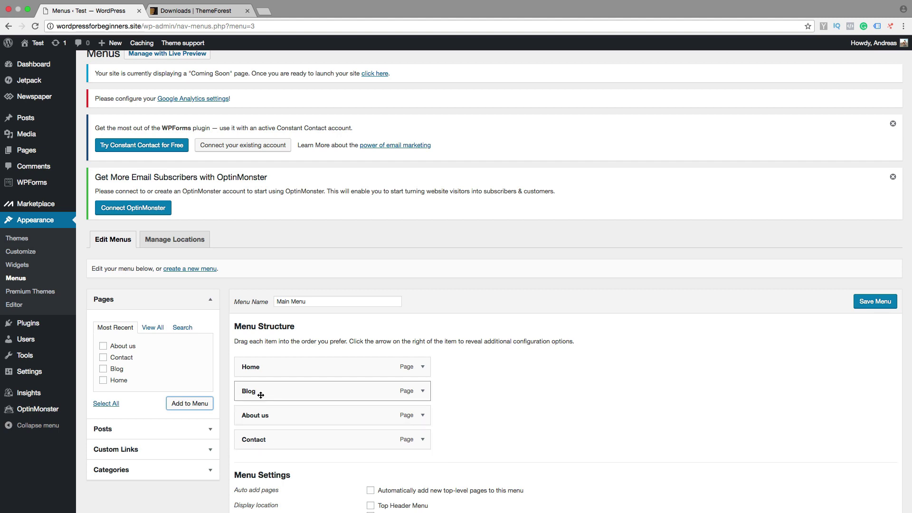
left_click_drag(261, 393, 280, 393)
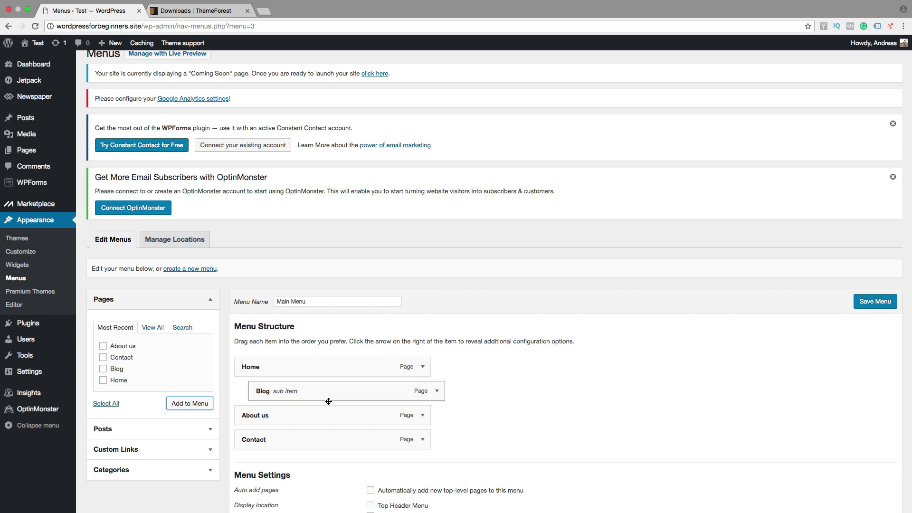
left_click_drag(343, 395, 329, 397)
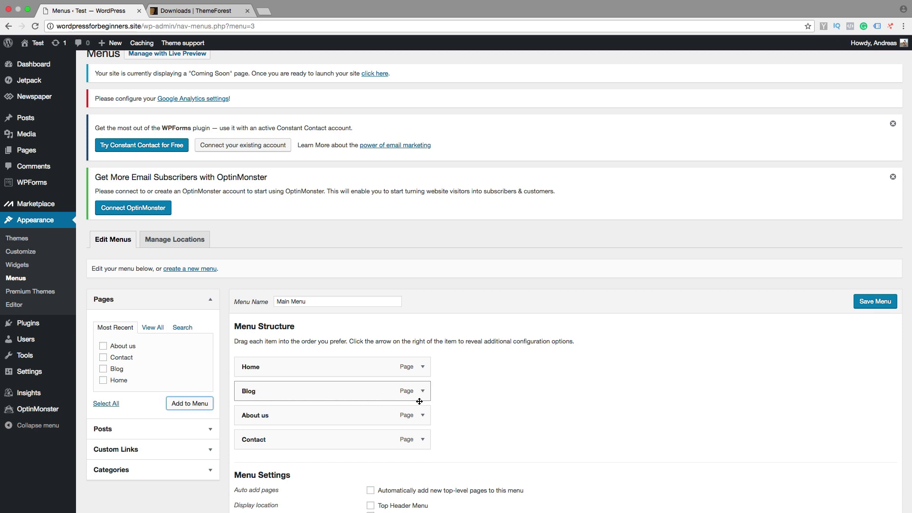
Step: Save Main Menu and go to the live site to view the header menu
left_click(874, 306)
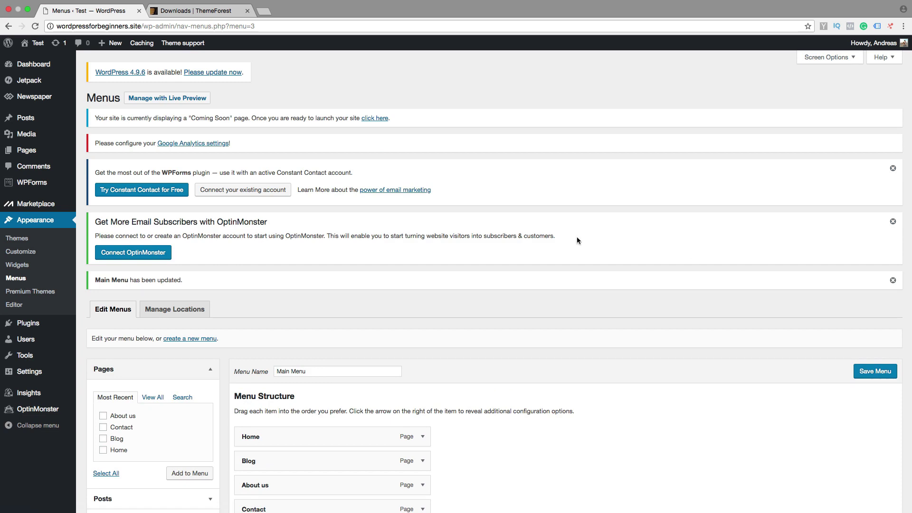
left_click(38, 44)
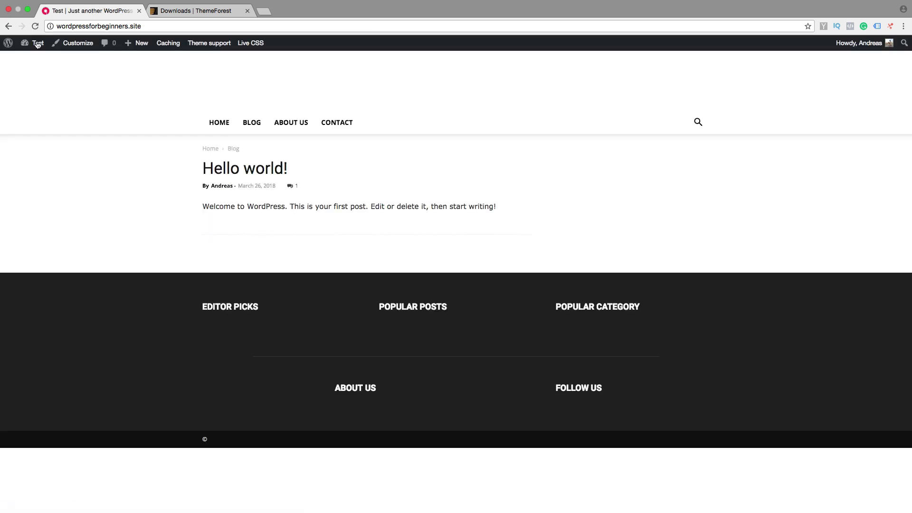
mouse_move(38, 45)
Step: In the Customizer's Homepage Settings, choose a static page: Home as homepage, Blog as posts page
left_click(78, 44)
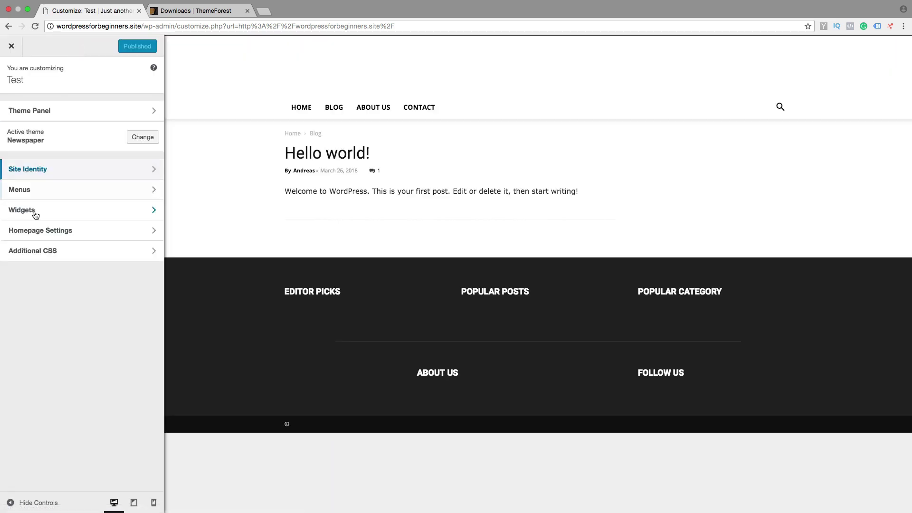
left_click(39, 231)
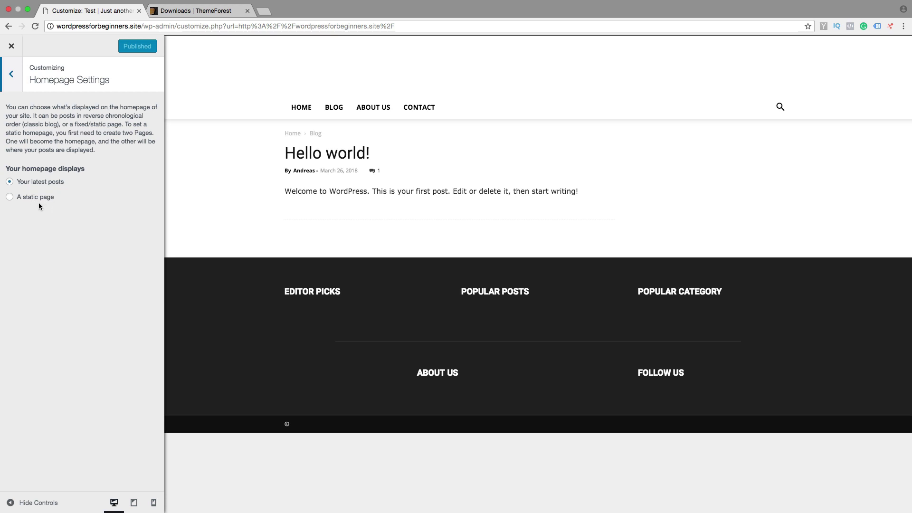
left_click(9, 199)
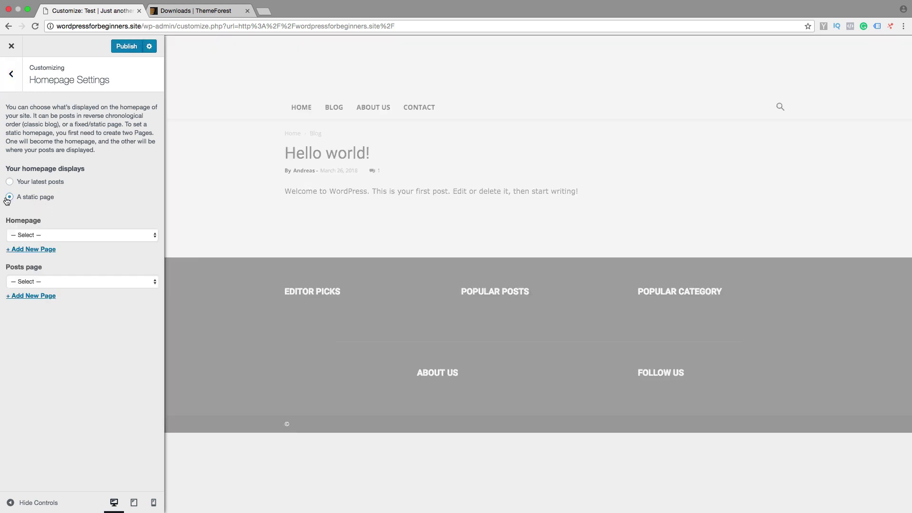
left_click(50, 236)
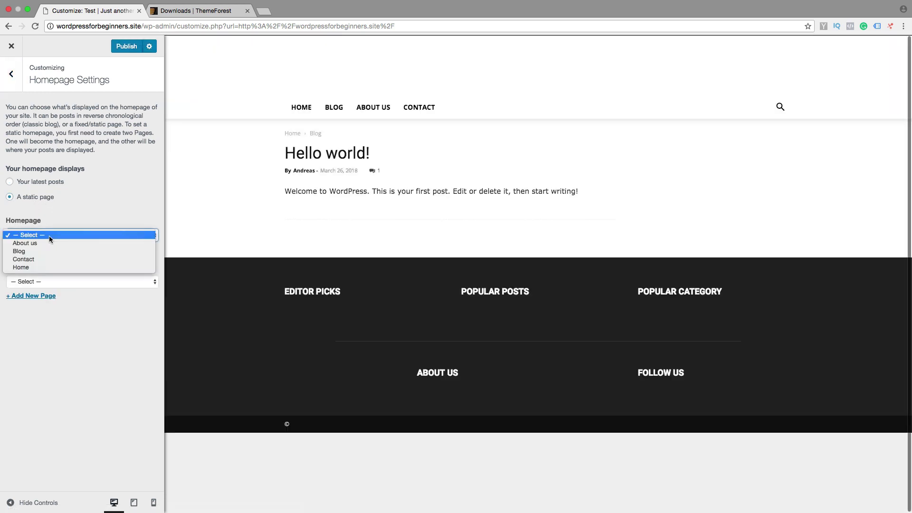
left_click(44, 267)
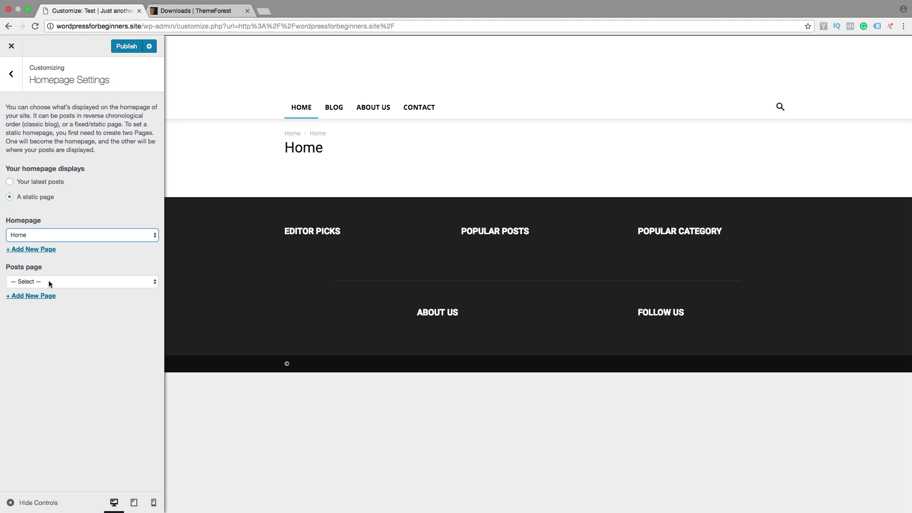
left_click(49, 282)
left_click(42, 297)
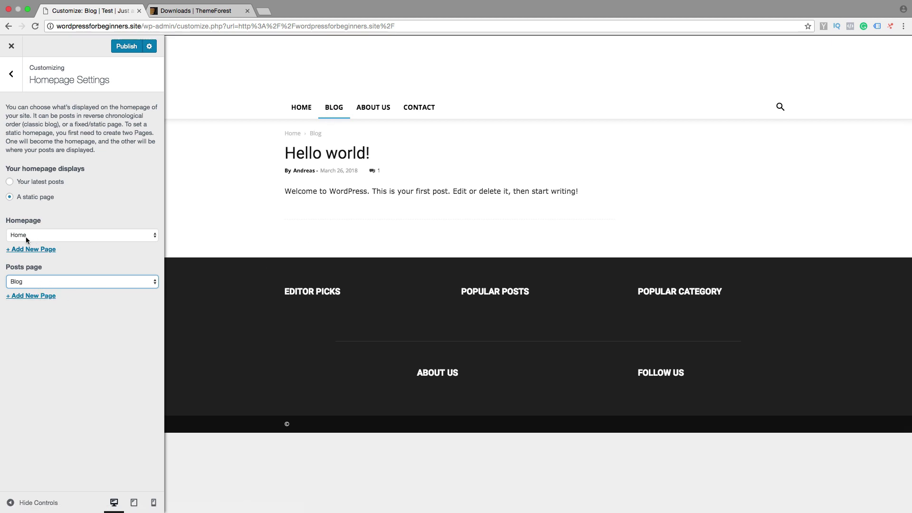
Step: Preview the Home page, publish the homepage settings and close the Customizer
left_click(297, 114)
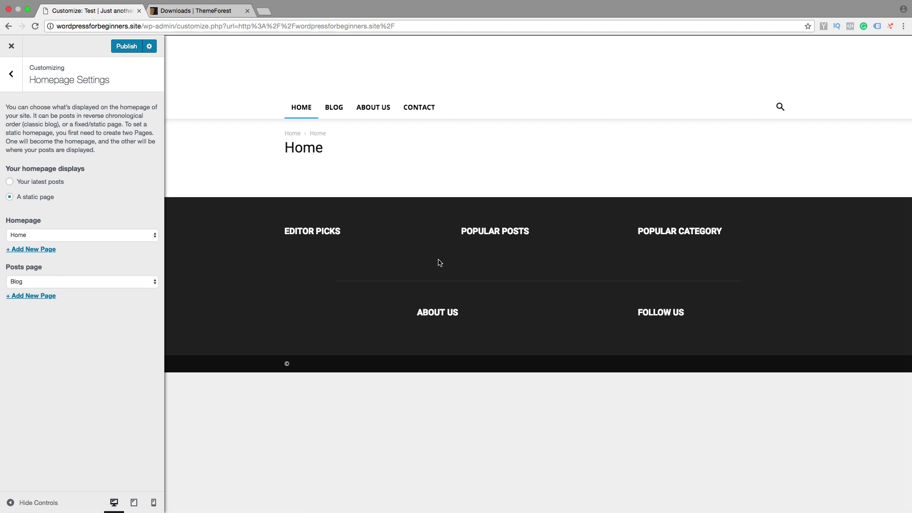
left_click(126, 48)
left_click(9, 47)
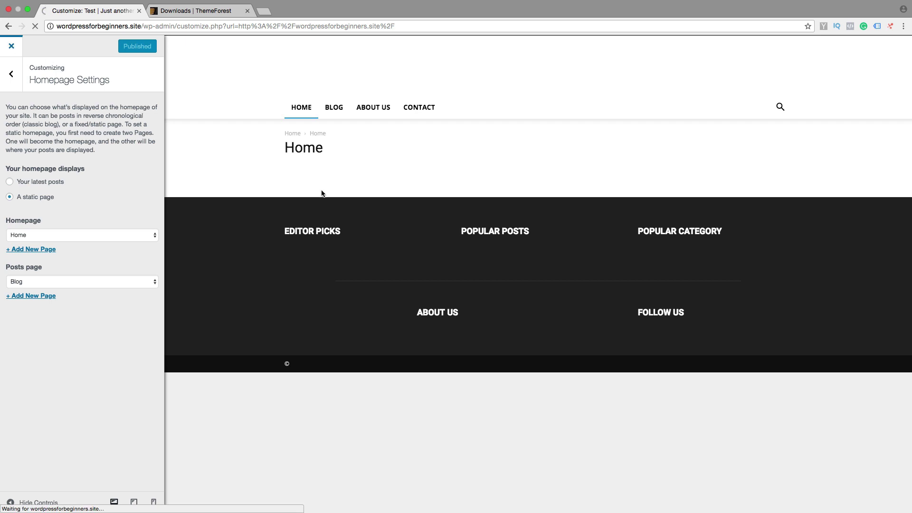